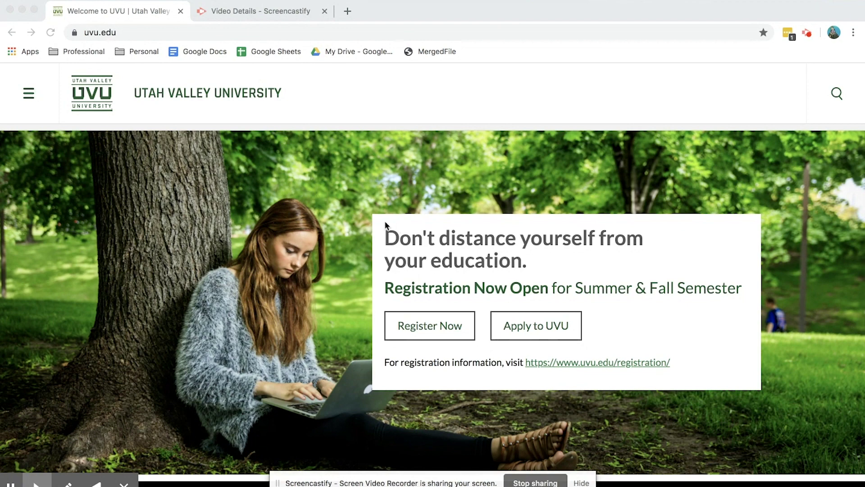
Open the myUVU portal from the site menu and sign in
left_click(37, 95)
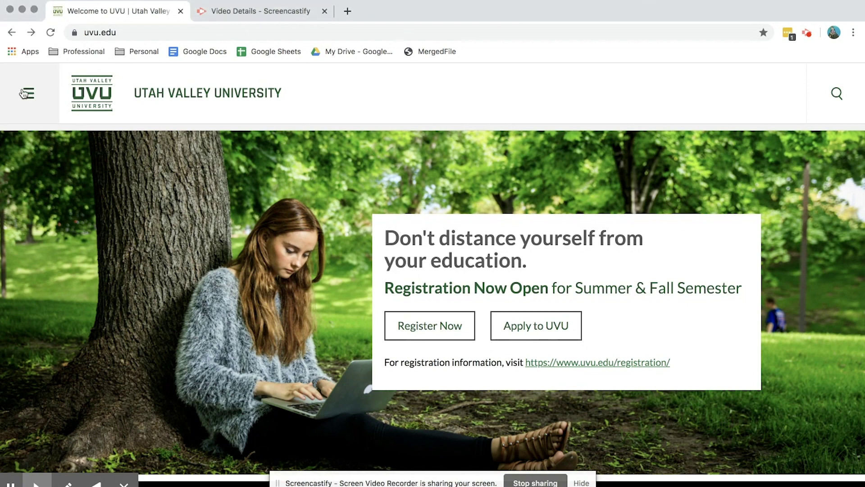
left_click(34, 99)
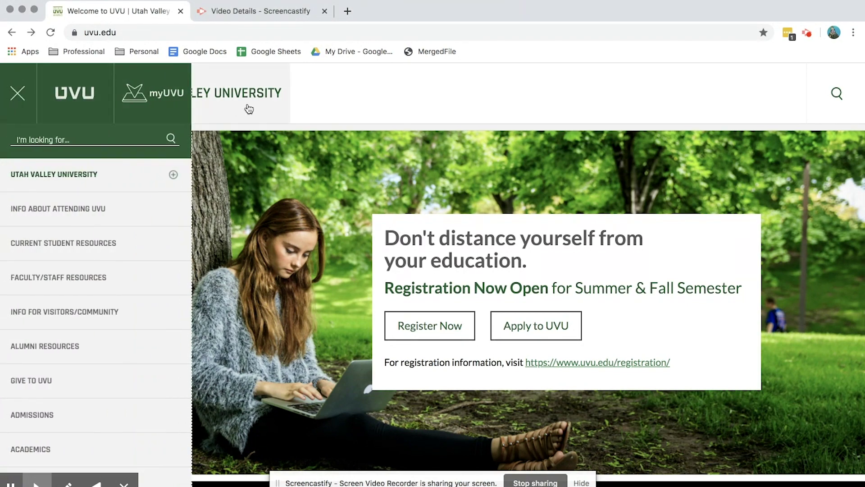
left_click(160, 101)
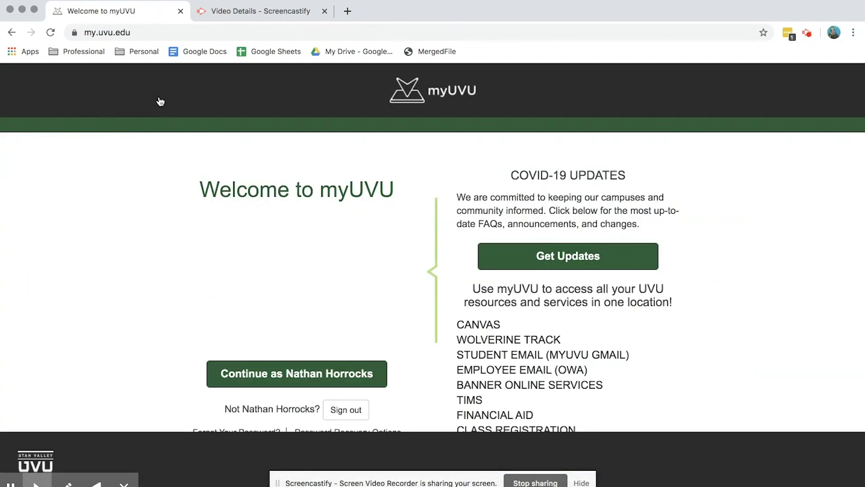
left_click(314, 373)
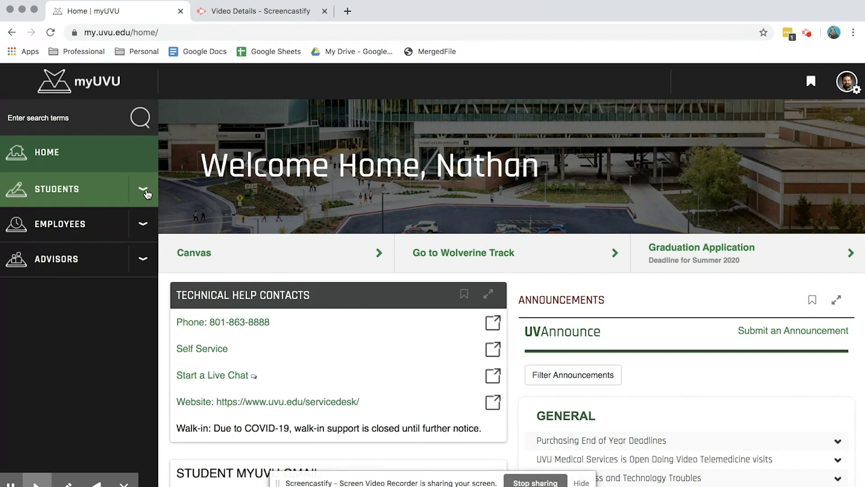
Open Registration and Planning under Students and launch Add or Drop Classes
left_click(146, 193)
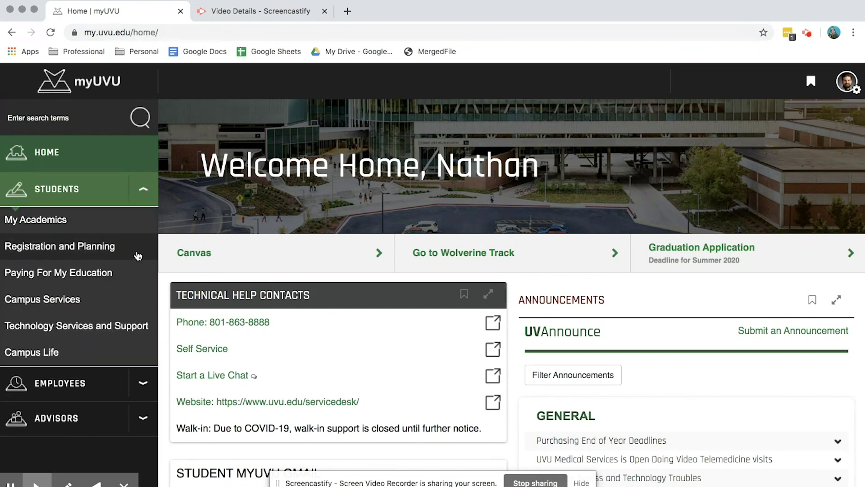
left_click(139, 255)
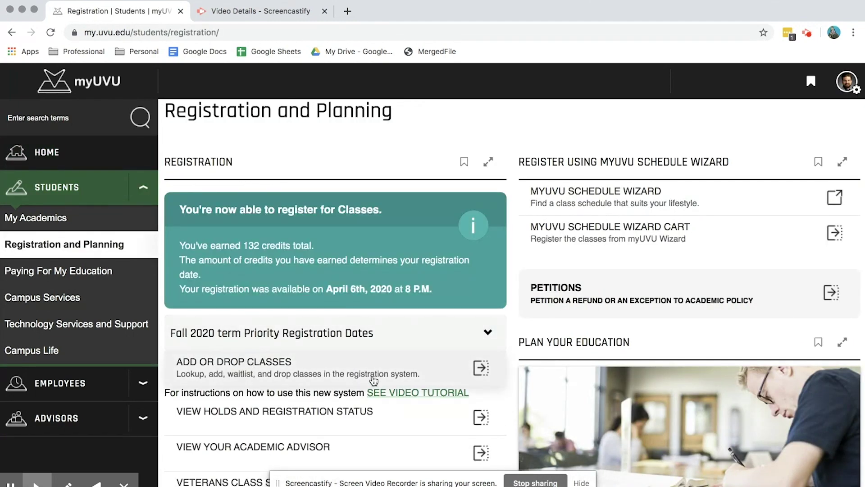
left_click(482, 367)
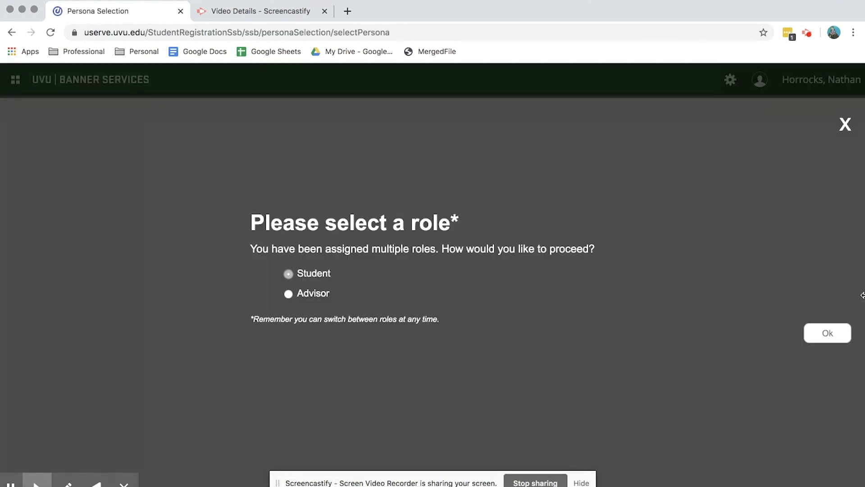
Confirm the role and select the 2020 FALL registration term
left_click(838, 334)
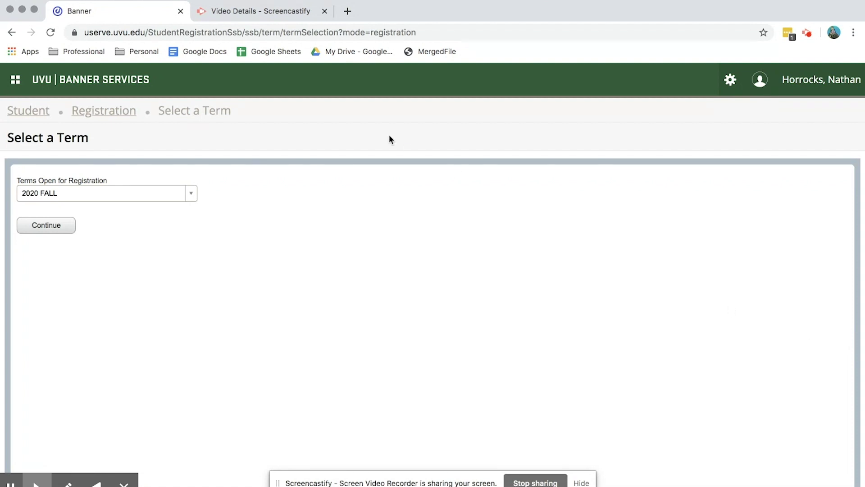
left_click(189, 197)
scroll(188, 282, "down", 2)
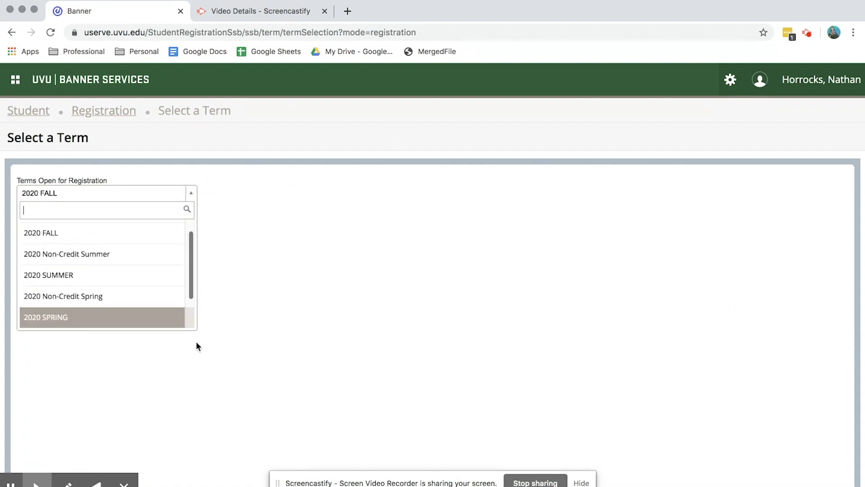
left_click(189, 255)
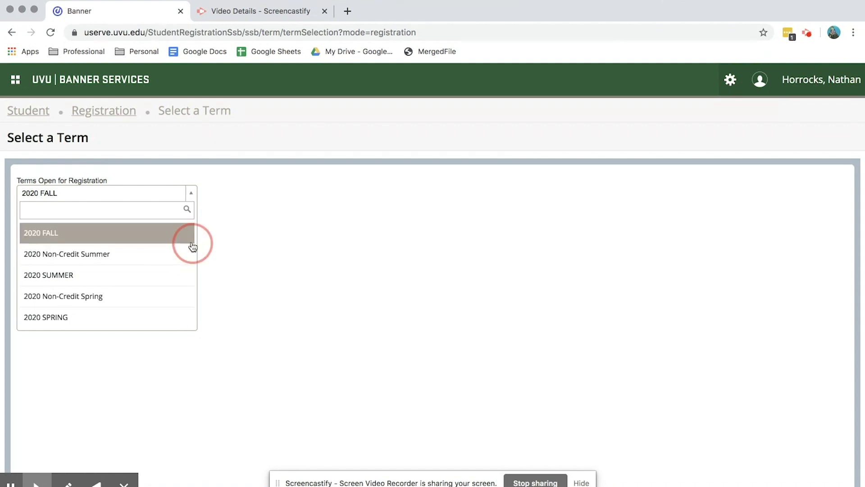
left_click(180, 201)
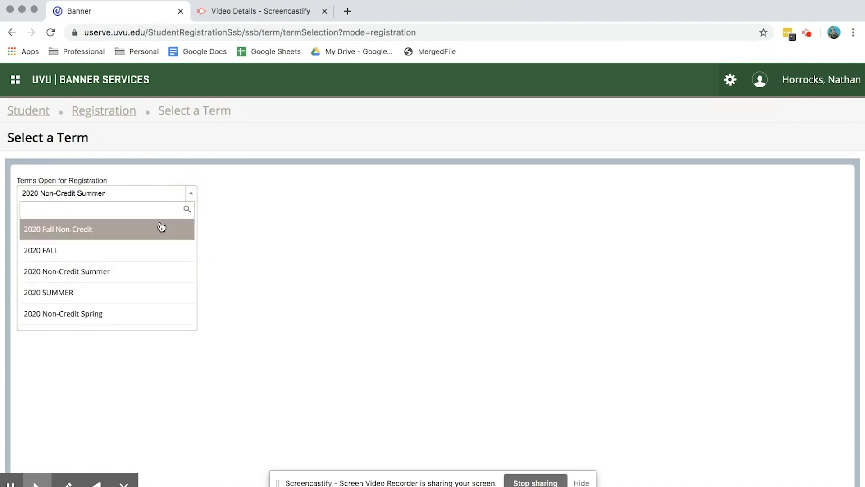
left_click(135, 250)
left_click(48, 226)
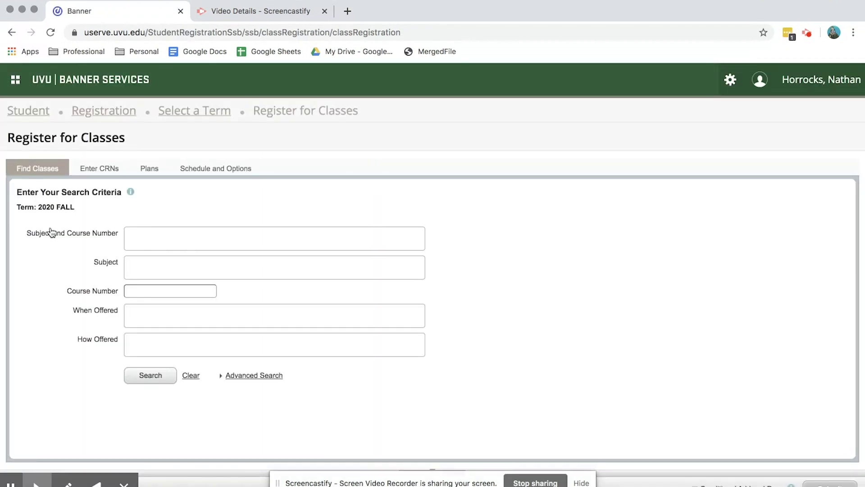
Search for ENGL1010 English sections by subject and course number
left_click(149, 234)
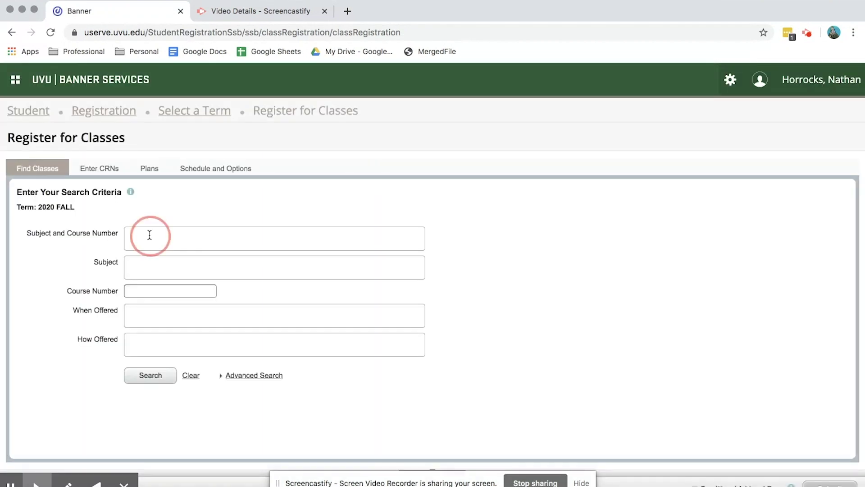
type("eng")
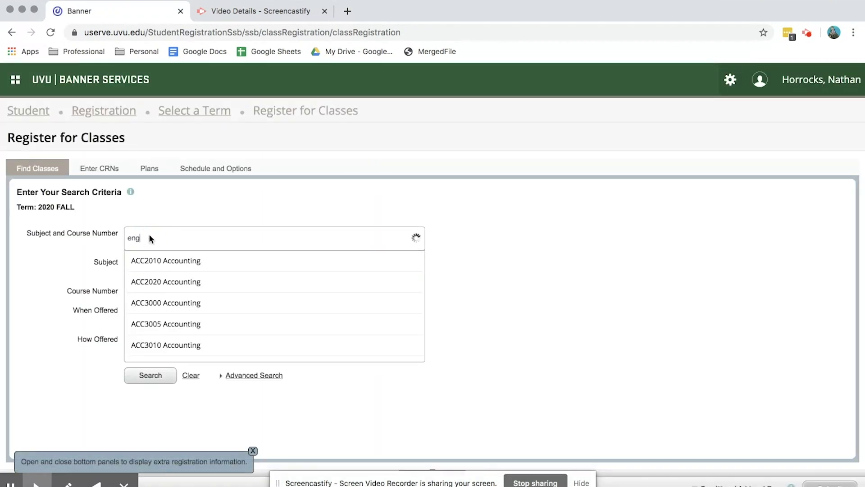
type("lish")
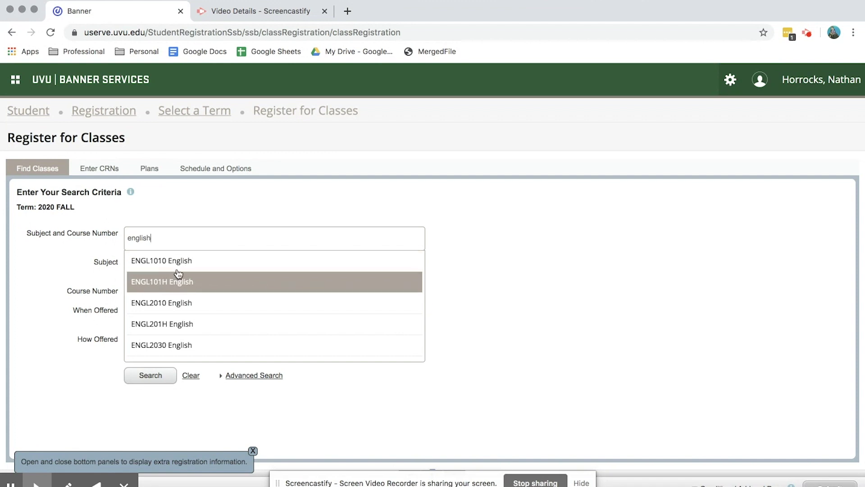
left_click(189, 262)
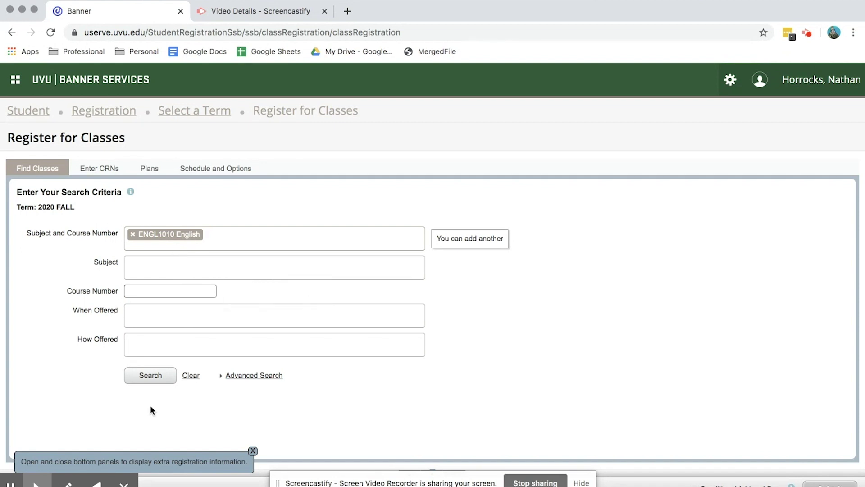
left_click(155, 380)
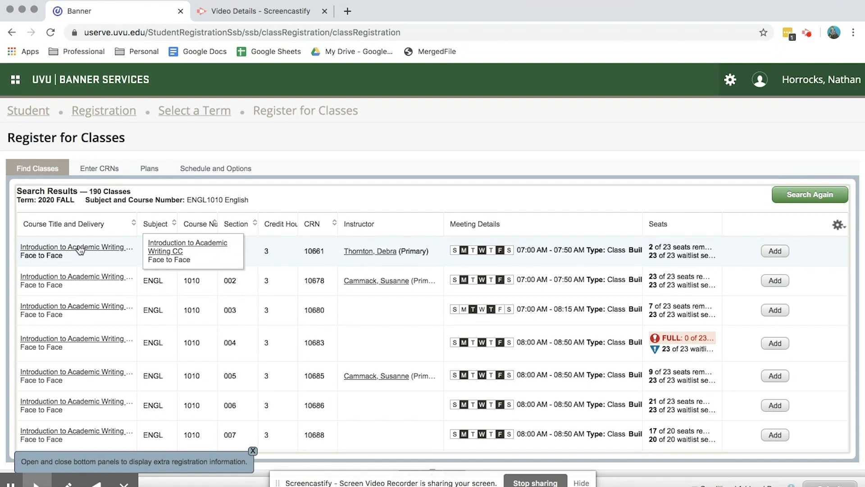
scroll(90, 331, "down", 3)
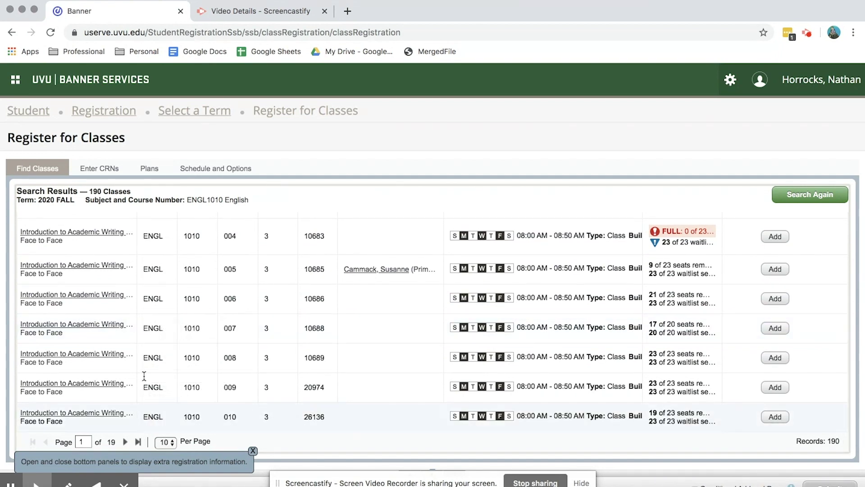
scroll(113, 345, "up", 3)
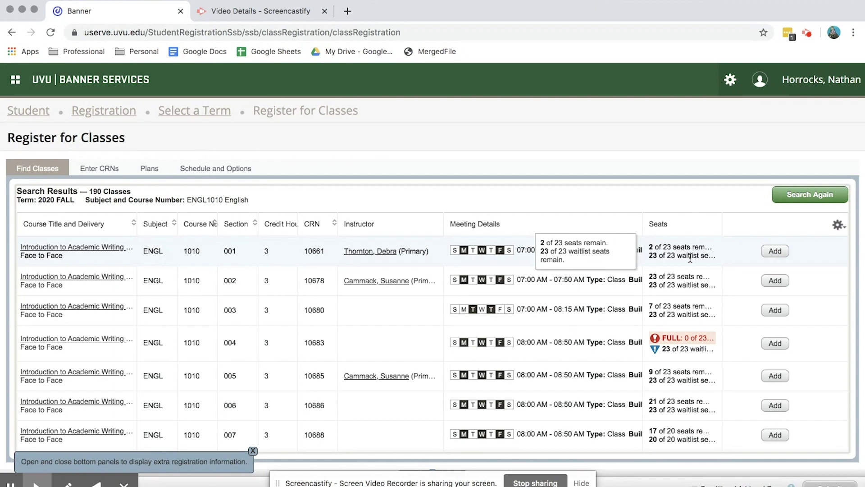
left_click(775, 252)
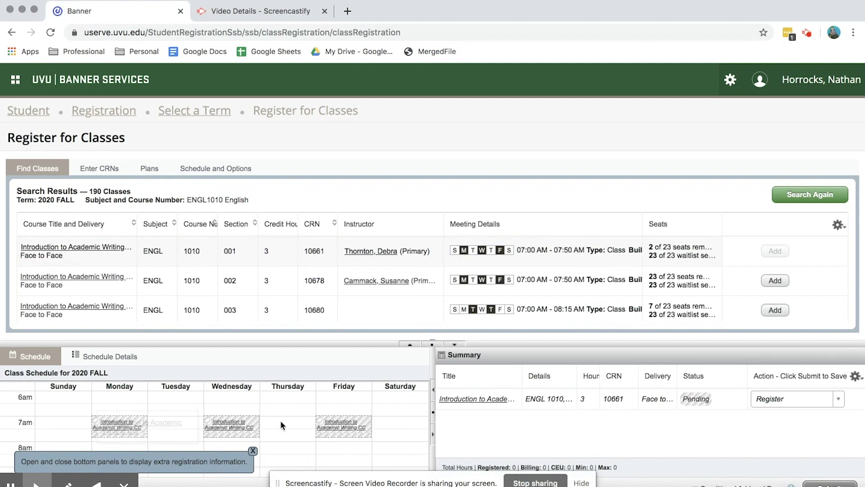
Dismiss the bottom-panel tip and toggle CRN 10661's action to Remove, then back to Register
left_click(253, 451)
mouse_move(119, 426)
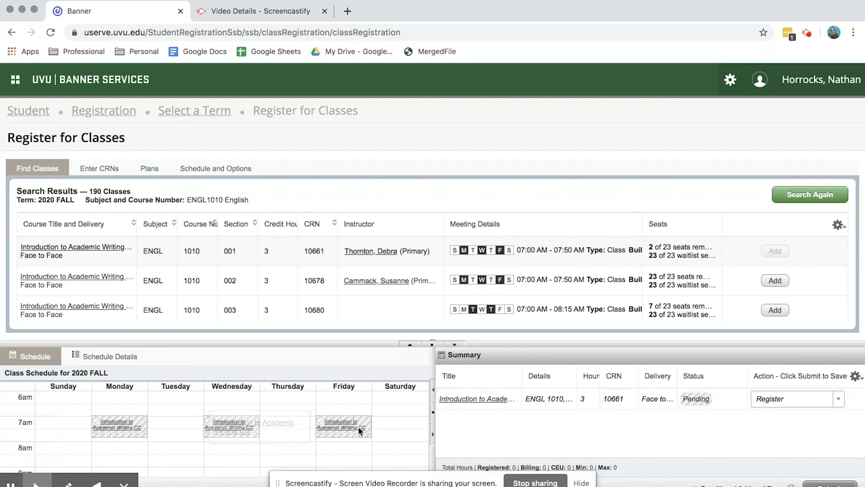
left_click(839, 402)
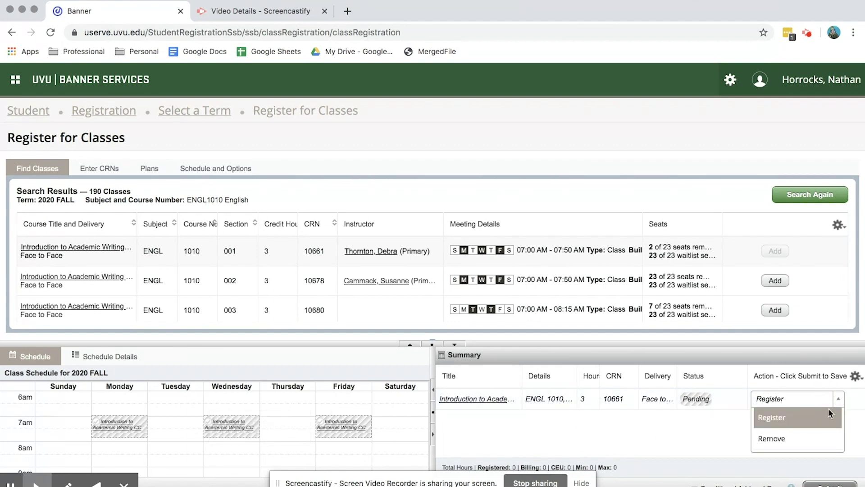
left_click(811, 436)
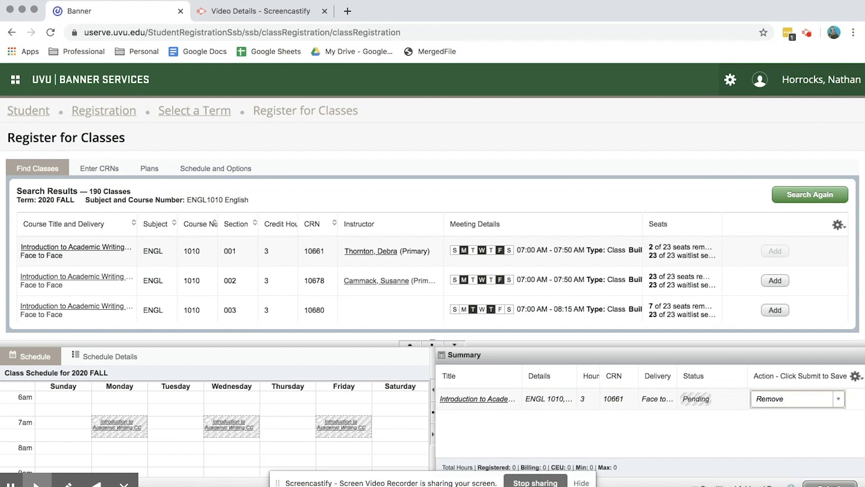
left_click(838, 399)
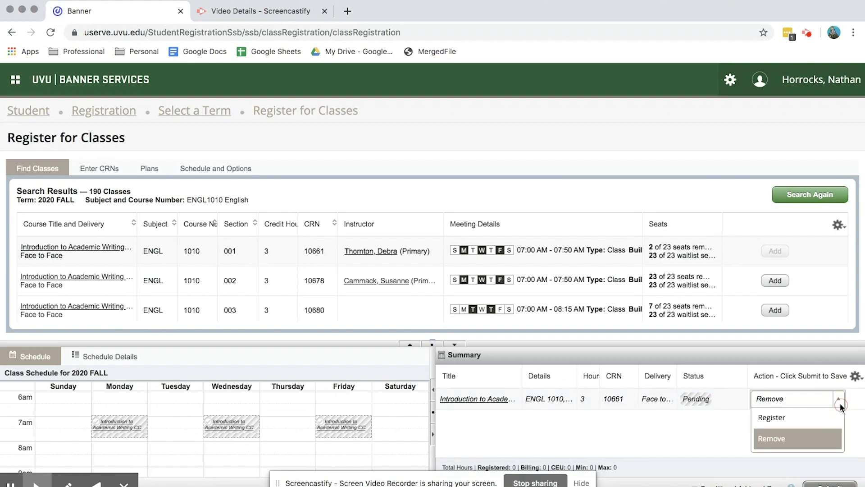
left_click(820, 417)
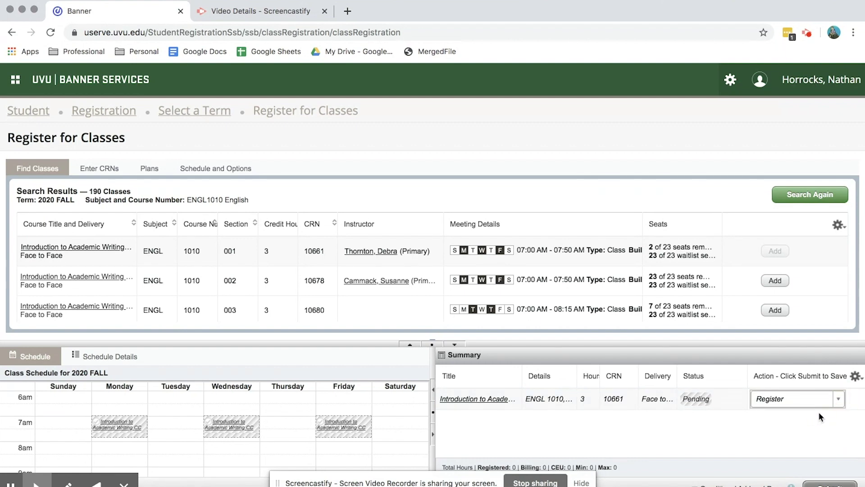